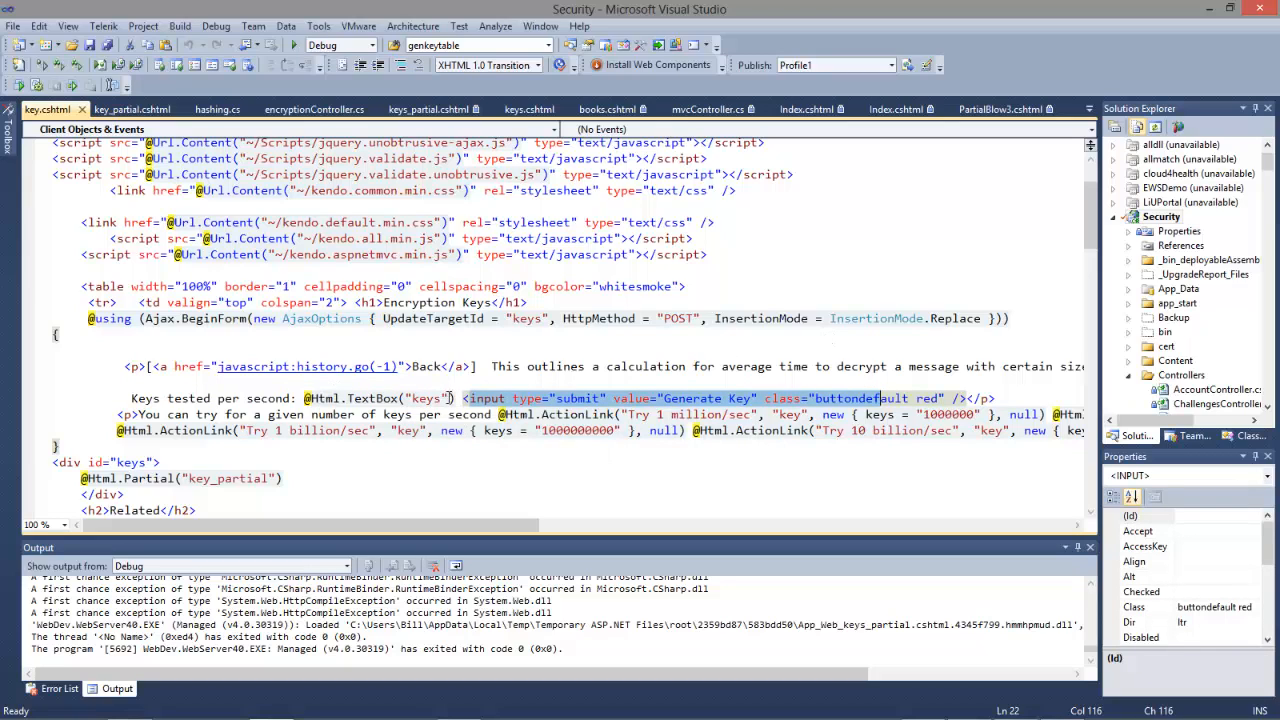
Step: Point out the keys TextBox name, the key action link and its keys update target in key.cshtml
{"action": "left_click", "coordinate": [260, 339]}
{"action": "left_click", "coordinate": [128, 446]}
{"action": "left_click_drag", "start_coordinate": [450, 398], "coordinate": [408, 398]}
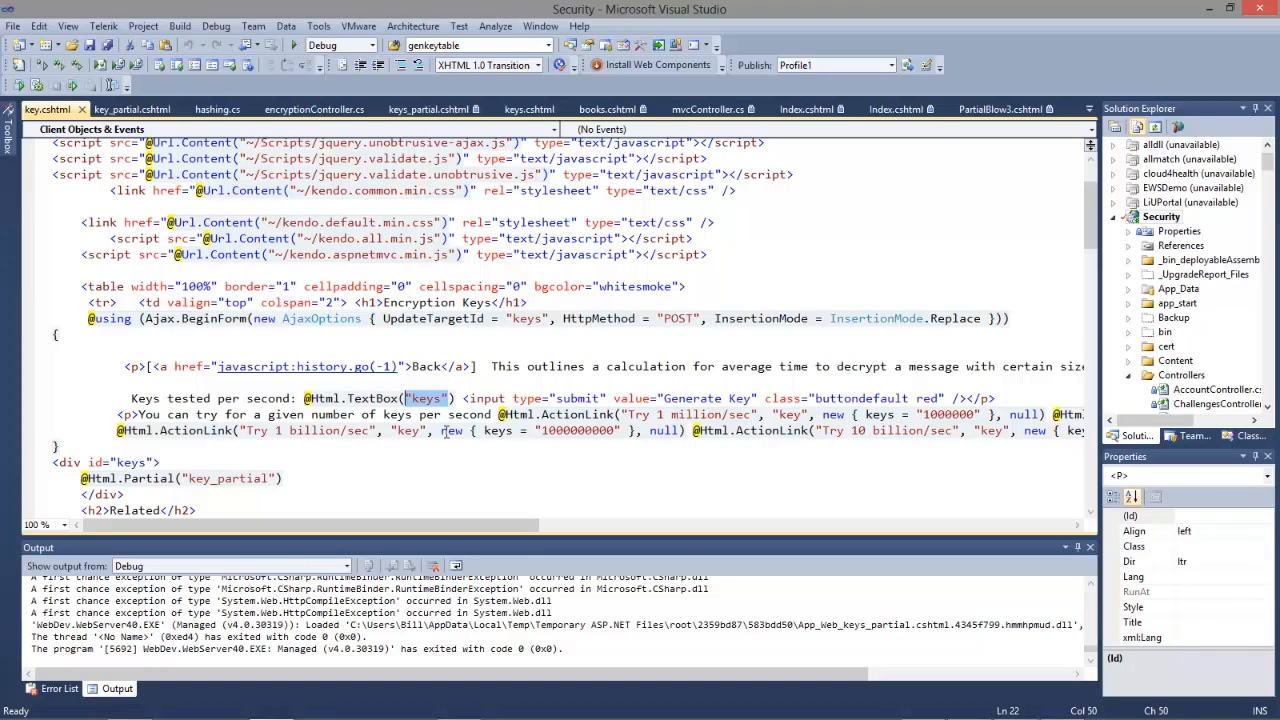
{"action": "double_click", "coordinate": [407, 431]}
{"action": "left_click", "coordinate": [335, 450]}
{"action": "mouse_move", "coordinate": [527, 318]}
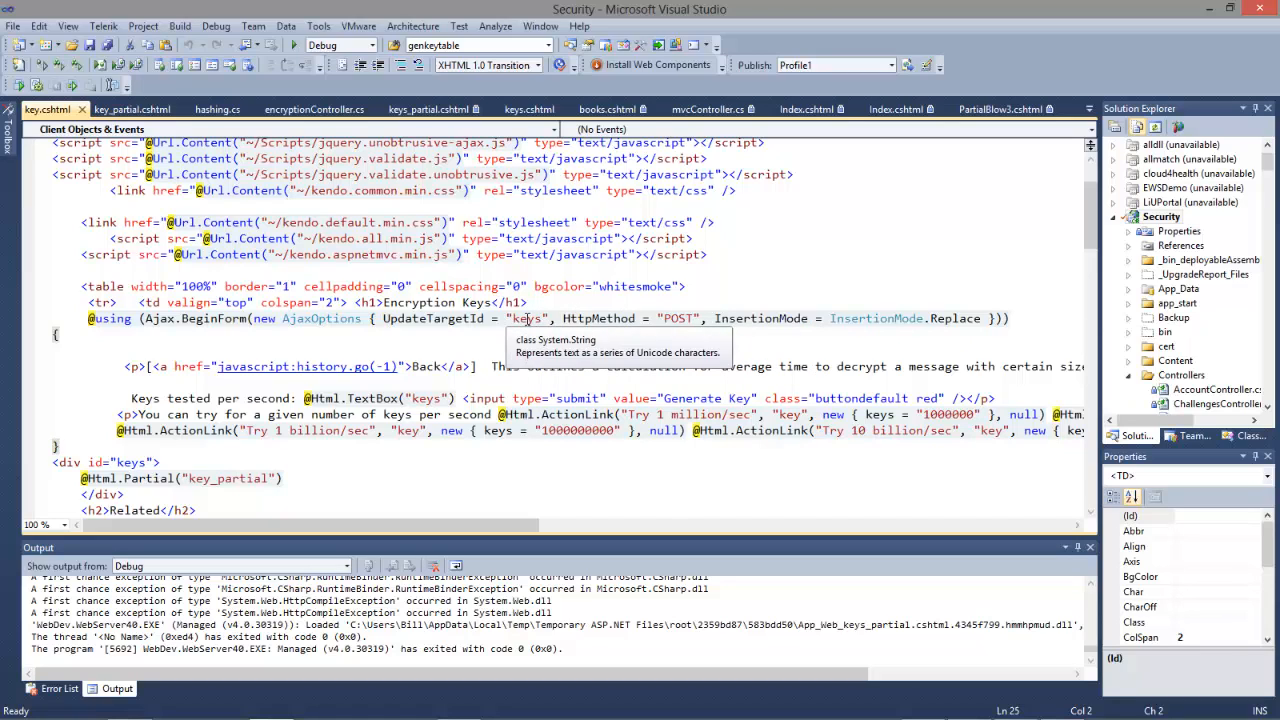
{"action": "double_click", "coordinate": [525, 320]}
Step: Point out the keys div and its Html.Partial call, then switch to the key_partial.cshtml view
{"action": "double_click", "coordinate": [130, 462]}
{"action": "left_click_drag", "start_coordinate": [283, 478], "coordinate": [68, 480]}
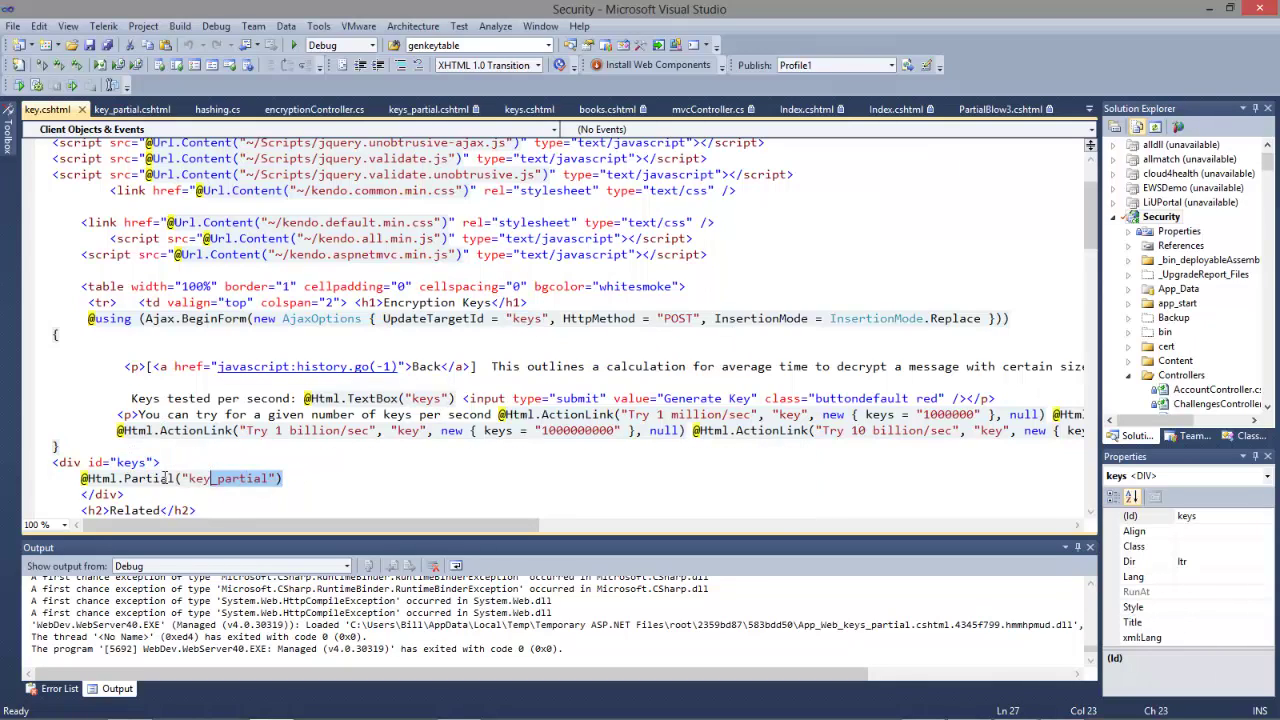
{"action": "left_click", "coordinate": [92, 479]}
{"action": "left_click", "coordinate": [132, 109]}
{"action": "left_click_drag", "start_coordinate": [546, 210], "coordinate": [262, 211]}
{"action": "left_click", "coordinate": [348, 226]}
{"action": "double_click", "coordinate": [362, 211]}
{"action": "double_click", "coordinate": [365, 372]}
{"action": "key", "text": "Delete"}
{"action": "type", "text": "va"}
{"action": "key", "text": "Tab"}
{"action": "double_click", "coordinate": [360, 387]}
{"action": "double_click", "coordinate": [380, 403]}
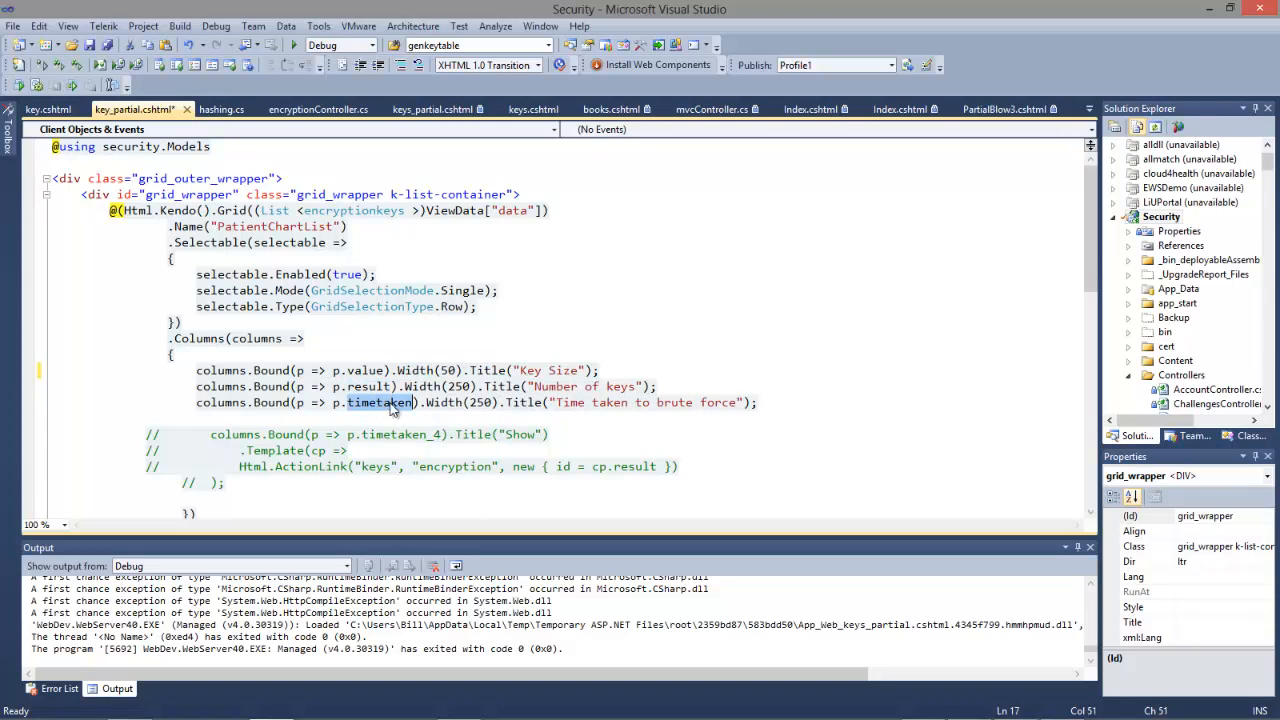
{"action": "left_click", "coordinate": [384, 387]}
{"action": "key", "text": "alt+Tab"}
{"action": "key", "text": "alt+Tab"}
{"action": "key", "text": "alt+Tab"}
{"action": "key", "text": "alt+Tab"}
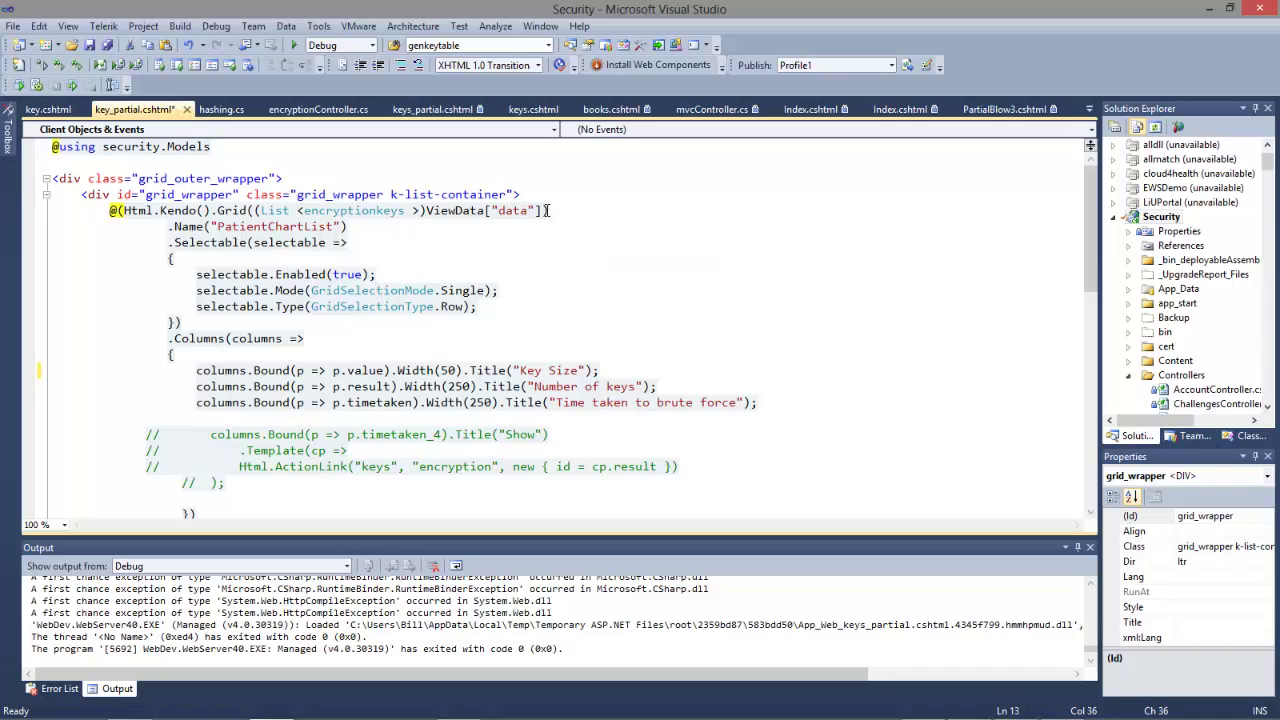
Step: Point out the grid's ViewData data source and tidy the Solution Explorer folders
{"action": "left_click_drag", "start_coordinate": [548, 210], "coordinate": [308, 211]}
{"action": "left_click", "coordinate": [340, 211]}
{"action": "left_click", "coordinate": [1130, 375]}
{"action": "scroll", "coordinate": [1270, 352], "scroll_direction": "down", "scroll_amount": 6}
{"action": "left_click", "coordinate": [1129, 188]}
{"action": "left_click", "coordinate": [1196, 361]}
{"action": "left_click_drag", "start_coordinate": [1270, 192], "coordinate": [1268, 172]}
{"action": "scroll", "coordinate": [1200, 280], "scroll_direction": "down", "scroll_amount": 3}
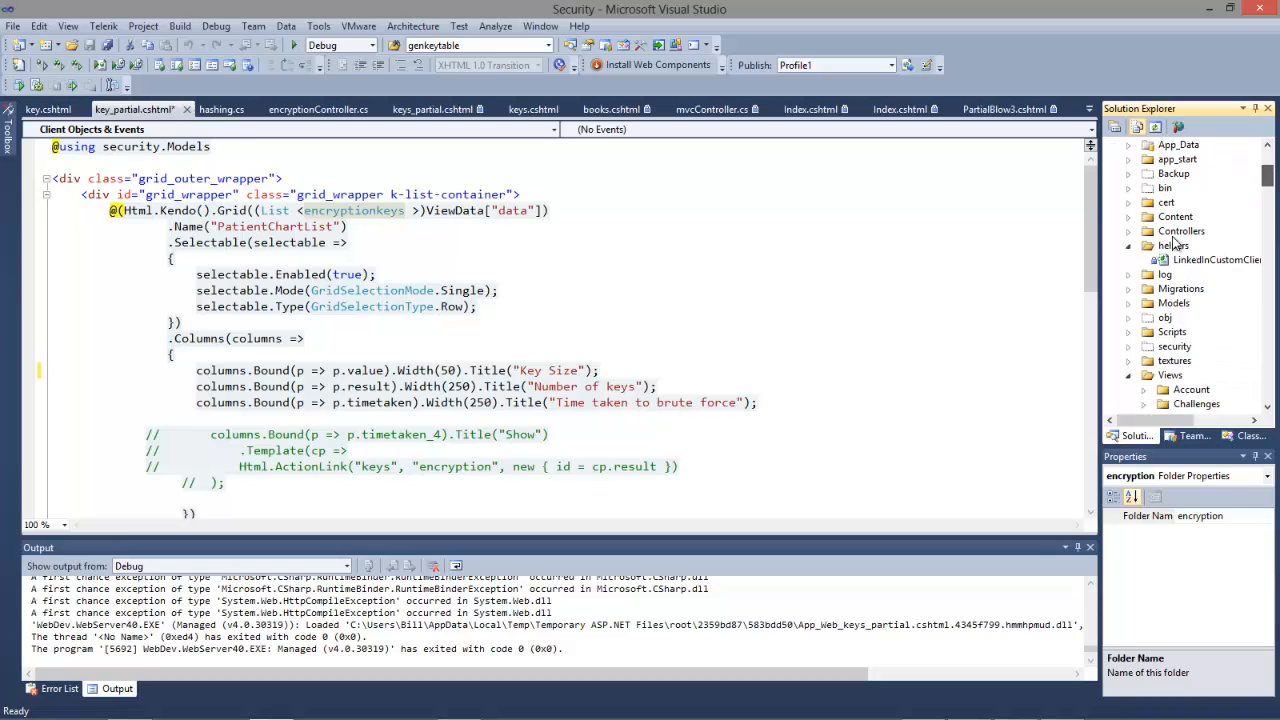
Step: Open encryptionController.cs from the Controllers folder and place the caret in its code
{"action": "double_click", "coordinate": [1180, 232]}
{"action": "double_click", "coordinate": [1210, 274]}
{"action": "left_click", "coordinate": [345, 203]}
{"action": "scroll", "coordinate": [345, 203], "scroll_direction": "up", "scroll_amount": 4}
{"action": "scroll", "coordinate": [340, 190], "scroll_direction": "up", "scroll_amount": 4}
{"action": "scroll", "coordinate": [335, 182], "scroll_direction": "up", "scroll_amount": 4}
{"action": "scroll", "coordinate": [335, 182], "scroll_direction": "up", "scroll_amount": 2}
{"action": "scroll", "coordinate": [325, 345], "scroll_direction": "down", "scroll_amount": 4}
{"action": "scroll", "coordinate": [325, 345], "scroll_direction": "down", "scroll_amount": 4}
{"action": "scroll", "coordinate": [320, 350], "scroll_direction": "down", "scroll_amount": 4}
{"action": "scroll", "coordinate": [316, 353], "scroll_direction": "down", "scroll_amount": 3}
{"action": "scroll", "coordinate": [316, 353], "scroll_direction": "down", "scroll_amount": 3}
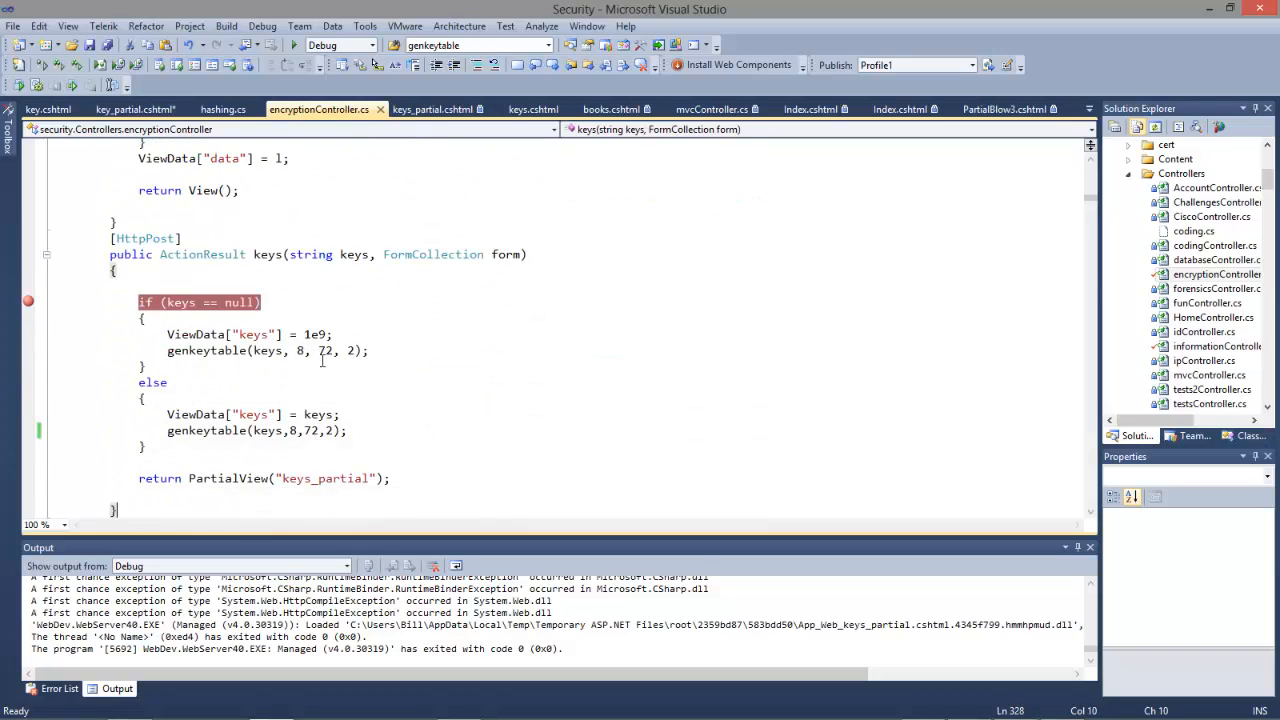
{"action": "scroll", "coordinate": [280, 268], "scroll_direction": "down", "scroll_amount": 3}
{"action": "scroll", "coordinate": [280, 300], "scroll_direction": "down", "scroll_amount": 3}
{"action": "scroll", "coordinate": [266, 333], "scroll_direction": "down", "scroll_amount": 1}
{"action": "scroll", "coordinate": [228, 288], "scroll_direction": "down", "scroll_amount": 3}
{"action": "scroll", "coordinate": [228, 288], "scroll_direction": "down", "scroll_amount": 4}
{"action": "scroll", "coordinate": [240, 310], "scroll_direction": "down", "scroll_amount": 3}
{"action": "scroll", "coordinate": [251, 333], "scroll_direction": "down", "scroll_amount": 2}
{"action": "scroll", "coordinate": [251, 333], "scroll_direction": "down", "scroll_amount": 3}
{"action": "scroll", "coordinate": [280, 360], "scroll_direction": "down", "scroll_amount": 4}
Step: Point out the HttpPost key action and its keys parameter in the controller
{"action": "double_click", "coordinate": [263, 352]}
{"action": "key", "text": "Up"}
{"action": "key", "text": "Up"}
{"action": "key", "text": "Up"}
{"action": "key", "text": "Up"}
{"action": "key", "text": "Up"}
{"action": "key", "text": "Up"}
{"action": "left_click_drag", "start_coordinate": [181, 259], "coordinate": [110, 259]}
{"action": "left_click", "coordinate": [185, 274]}
{"action": "double_click", "coordinate": [264, 274]}
{"action": "double_click", "coordinate": [346, 274]}
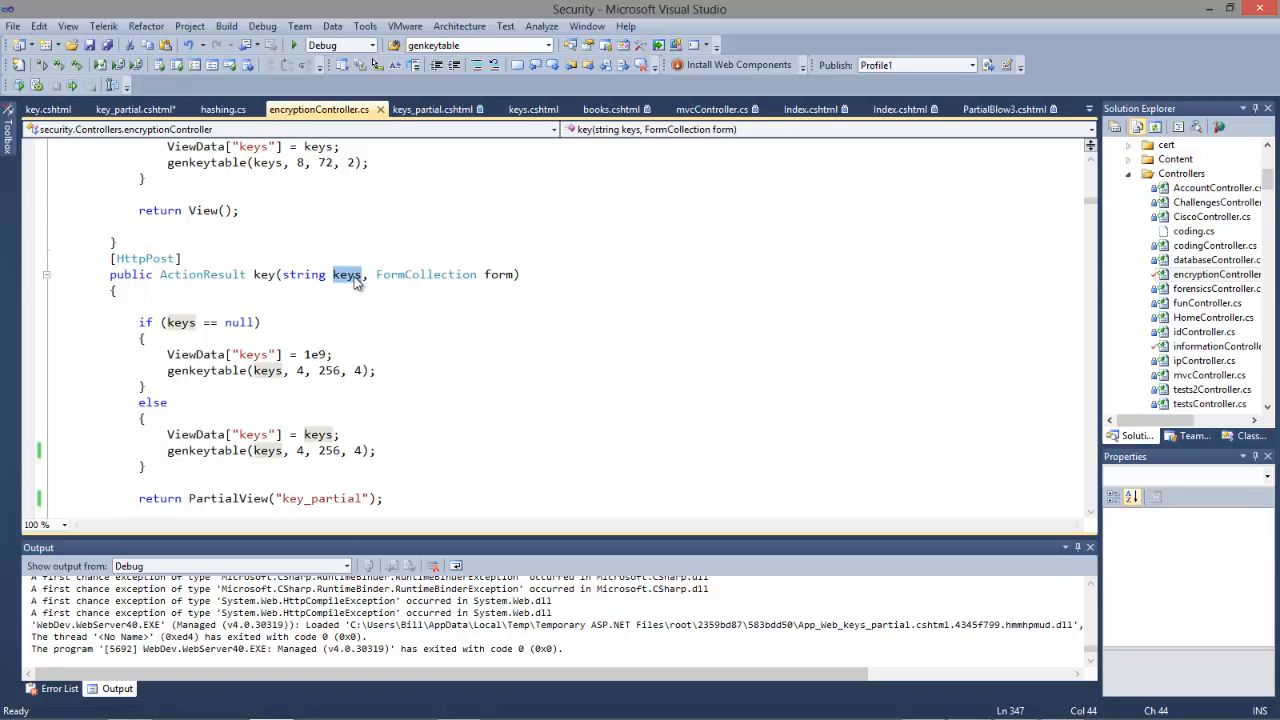
Step: Point out the genkeytable call with keys passed to it
{"action": "double_click", "coordinate": [266, 450]}
{"action": "double_click", "coordinate": [199, 450]}
{"action": "left_click", "coordinate": [277, 462]}
{"action": "scroll", "coordinate": [280, 461], "scroll_direction": "down", "scroll_amount": 5}
{"action": "scroll", "coordinate": [280, 461], "scroll_direction": "down", "scroll_amount": 4}
{"action": "scroll", "coordinate": [280, 461], "scroll_direction": "down", "scroll_amount": 2}
{"action": "scroll", "coordinate": [280, 455], "scroll_direction": "down", "scroll_amount": 3}
Step: Point out the n, start, end and inc parameters of the genkeytable signature
{"action": "double_click", "coordinate": [335, 206]}
{"action": "double_click", "coordinate": [391, 206]}
{"action": "double_click", "coordinate": [465, 206]}
{"action": "double_click", "coordinate": [530, 207]}
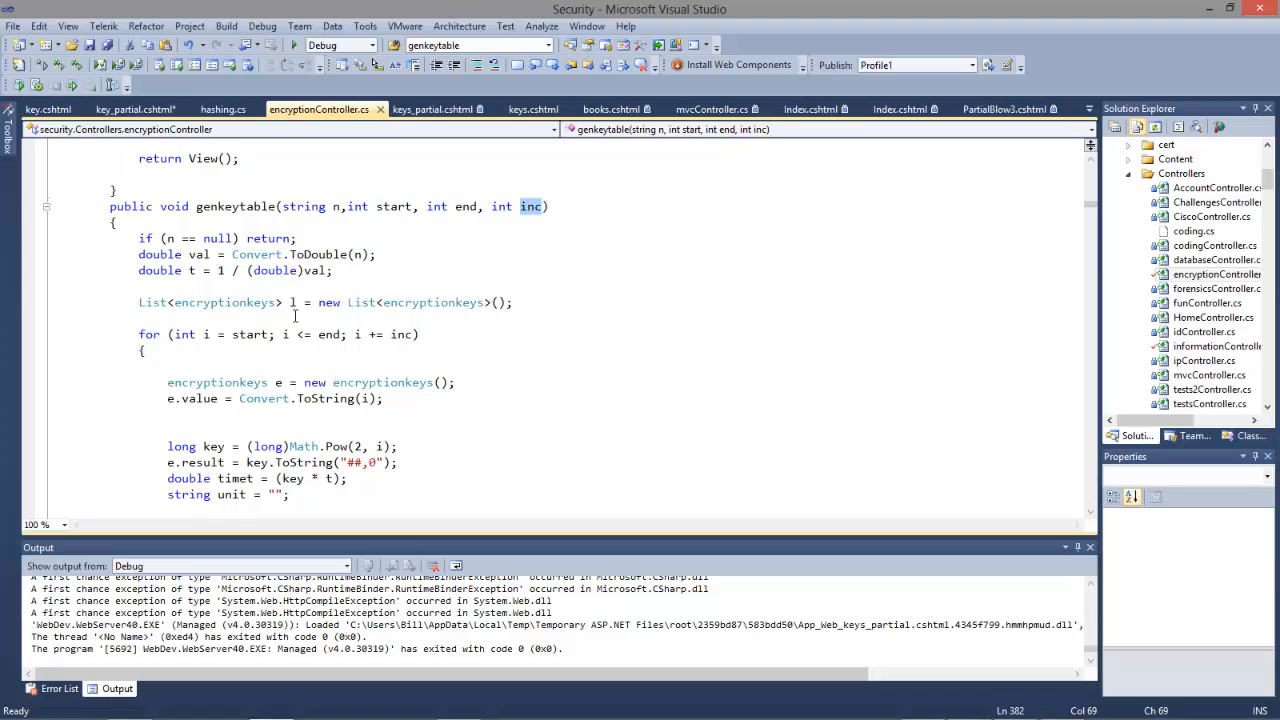
Step: Open hashing.cs from the Models folder in Solution Explorer
{"action": "left_click", "coordinate": [1129, 174]}
{"action": "double_click", "coordinate": [1173, 246]}
{"action": "double_click", "coordinate": [1195, 360]}
Step: Browse the hashing.cs member list, then return to genkeytable in encryptionController.cs
{"action": "left_click", "coordinate": [1091, 130]}
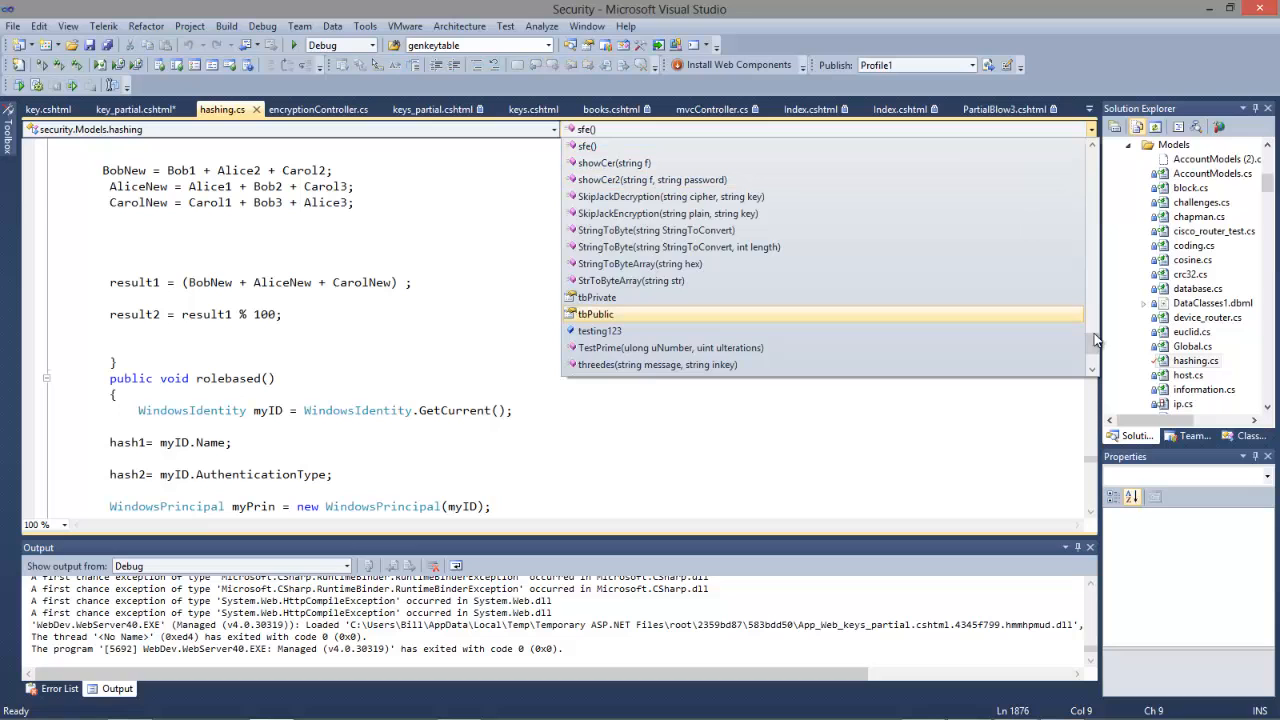
{"action": "mouse_move", "coordinate": [1094, 345]}
{"action": "left_mouse_down"}
{"action": "mouse_move", "coordinate": [1097, 230]}
{"action": "mouse_move", "coordinate": [1095, 243]}
{"action": "left_mouse_up"}
{"action": "left_click", "coordinate": [338, 343]}
{"action": "left_click", "coordinate": [318, 108]}
{"action": "left_click", "coordinate": [421, 271]}
Step: Search for 'public class encryptionkeys' with Ctrl+F to jump to the class definition
{"action": "double_click", "coordinate": [418, 303]}
{"action": "key", "text": "ctrl+f"}
{"action": "key", "text": "Home"}
{"action": "type", "text": "public class"}
{"action": "key", "text": "Return"}
{"action": "left_click", "coordinate": [352, 377]}
Step: Highlight the encryptionkeys class properties: value, result and timetaken
{"action": "left_click_drag", "start_coordinate": [81, 328], "coordinate": [160, 460]}
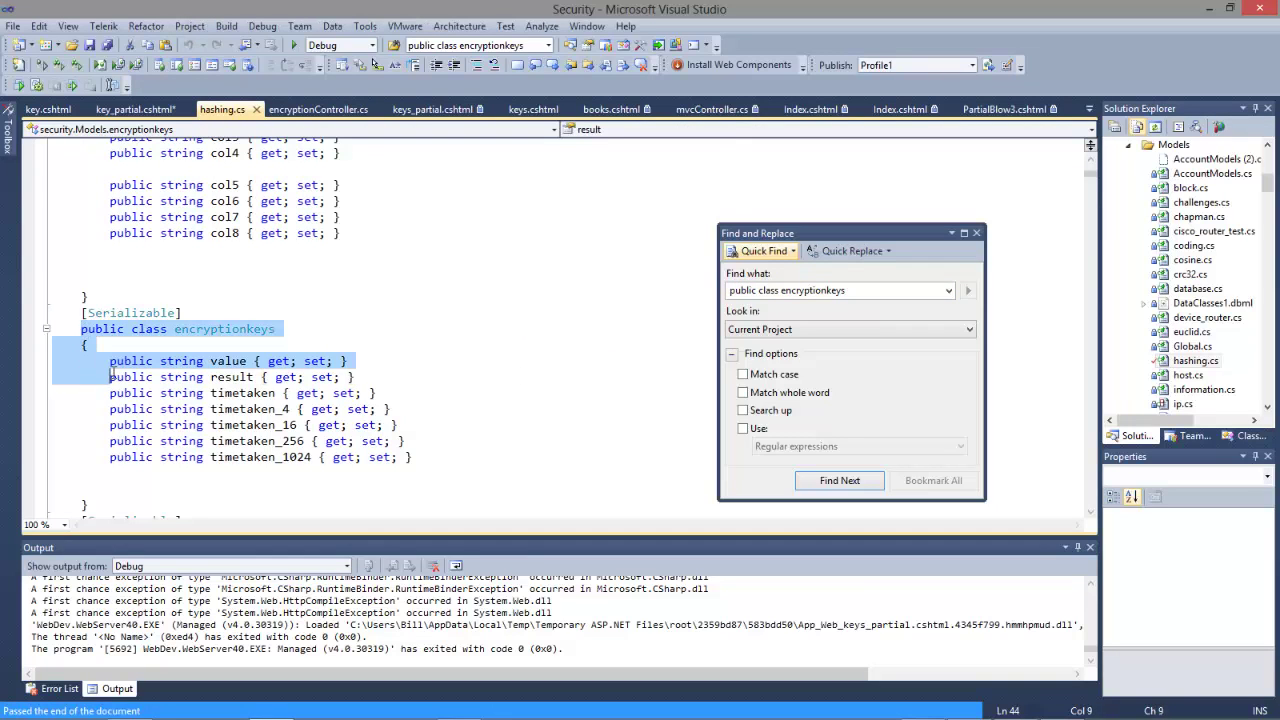
{"action": "left_click", "coordinate": [160, 460]}
{"action": "left_click", "coordinate": [159, 494]}
{"action": "double_click", "coordinate": [229, 361]}
{"action": "double_click", "coordinate": [232, 377]}
{"action": "left_click", "coordinate": [241, 392]}
{"action": "double_click", "coordinate": [241, 392]}
{"action": "double_click", "coordinate": [236, 384]}
{"action": "double_click", "coordinate": [232, 364]}
Step: Back in genkeytable, point out the encryptionkeys list and n1 variable, and close the Find window
{"action": "left_click", "coordinate": [318, 109]}
{"action": "double_click", "coordinate": [430, 303]}
{"action": "left_click", "coordinate": [353, 320]}
{"action": "scroll", "coordinate": [355, 345], "scroll_direction": "down", "scroll_amount": 1}
{"action": "scroll", "coordinate": [248, 368], "scroll_direction": "down", "scroll_amount": 1}
{"action": "scroll", "coordinate": [248, 368], "scroll_direction": "down", "scroll_amount": 1}
{"action": "scroll", "coordinate": [248, 368], "scroll_direction": "down", "scroll_amount": 1}
{"action": "scroll", "coordinate": [248, 368], "scroll_direction": "down", "scroll_amount": 2}
{"action": "scroll", "coordinate": [353, 450], "scroll_direction": "down", "scroll_amount": 1}
{"action": "left_click", "coordinate": [443, 399]}
{"action": "left_click_drag", "start_coordinate": [440, 399], "coordinate": [433, 399]}
{"action": "left_click", "coordinate": [977, 233]}
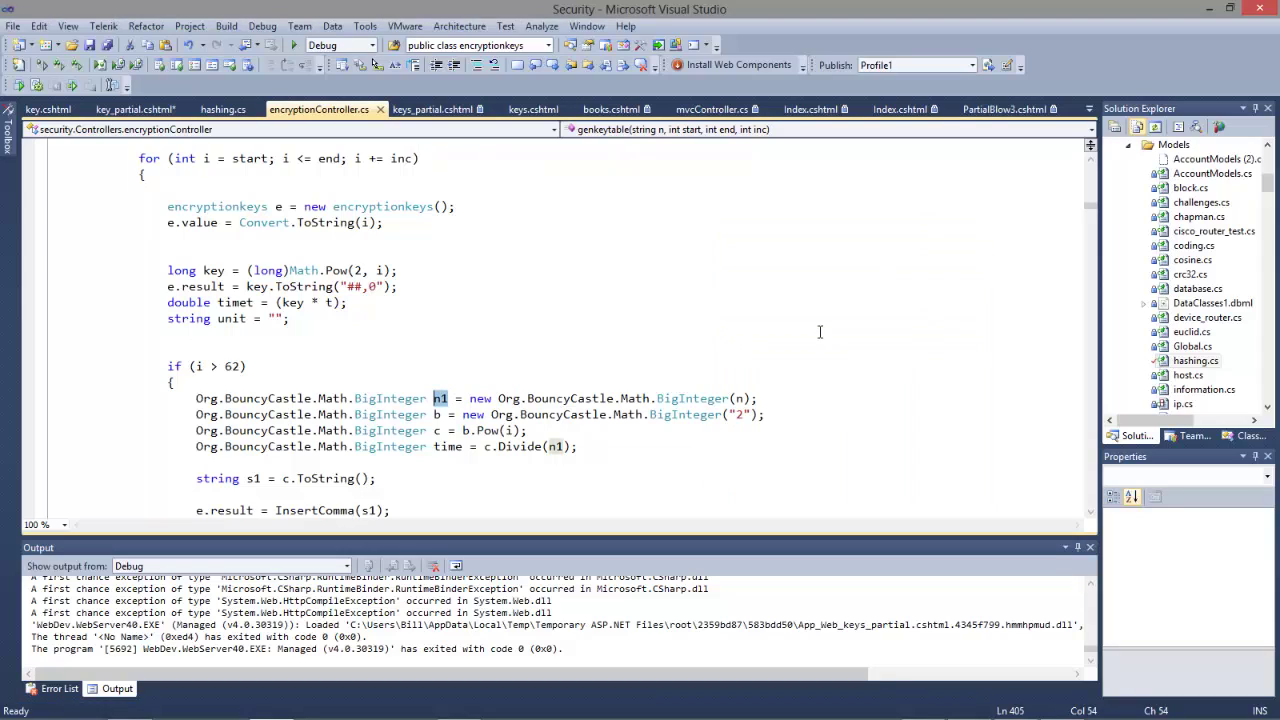
Step: Point out the base 2 and n passed to BigInteger.Pow, then move to the average time calculation
{"action": "left_click", "coordinate": [741, 414]}
{"action": "left_click_drag", "start_coordinate": [744, 414], "coordinate": [737, 414]}
{"action": "double_click", "coordinate": [740, 398]}
{"action": "left_click", "coordinate": [706, 431]}
{"action": "key", "text": "Down"}
{"action": "key", "text": "Down"}
{"action": "key", "text": "Down"}
{"action": "key", "text": "Down"}
{"action": "key", "text": "Down"}
{"action": "key", "text": "Down"}
{"action": "key", "text": "Down"}
{"action": "key", "text": "Down"}
{"action": "key", "text": "Down"}
{"action": "key", "text": "Down"}
{"action": "key", "text": "Down"}
{"action": "key", "text": "Down"}
{"action": "key", "text": "Down"}
{"action": "left_click", "coordinate": [352, 232]}
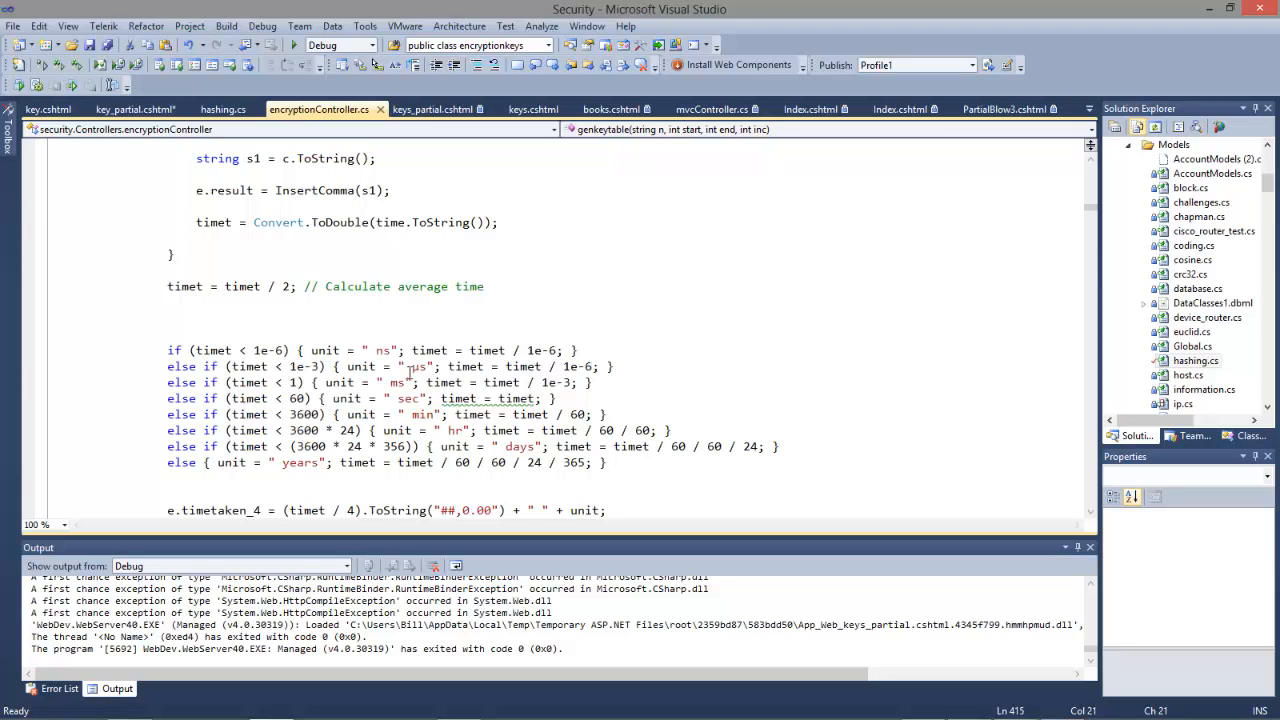